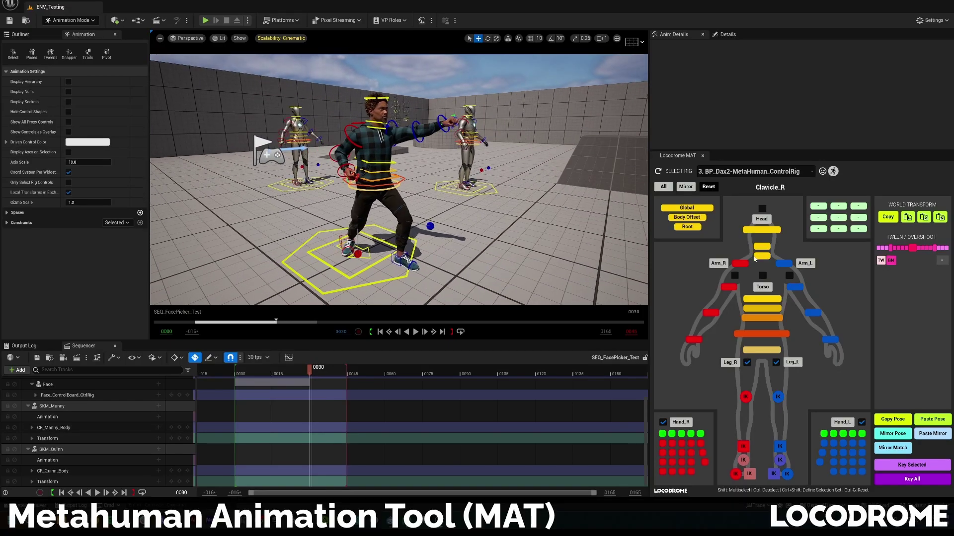
- Switch the picker to the face rig and back to the body, and box-select the three spine controls
{"action": "left_click", "coordinate": [832, 173]}
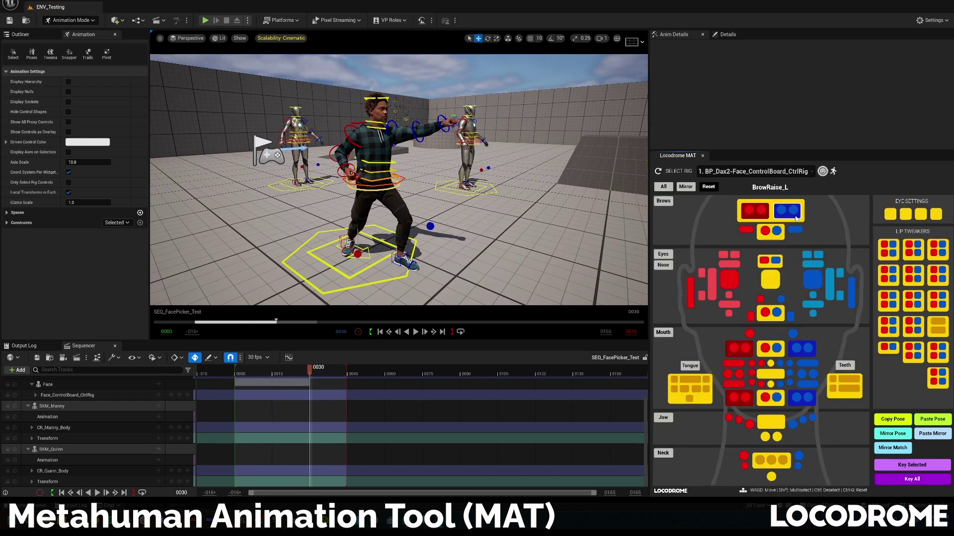
{"action": "left_click", "coordinate": [833, 170]}
{"action": "left_click_drag", "start_coordinate": [769, 328], "coordinate": [759, 304]}
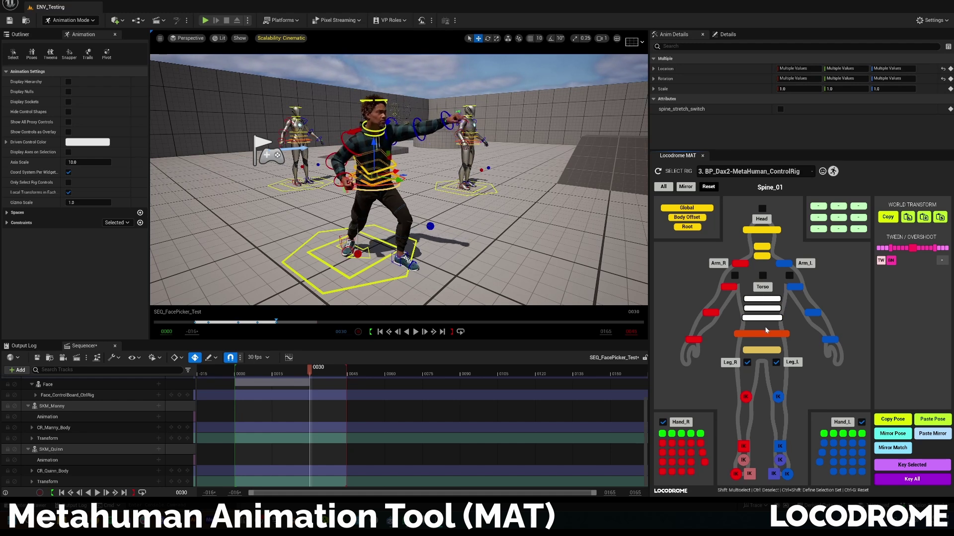
{"action": "left_click", "coordinate": [501, 262]}
{"action": "mouse_move", "coordinate": [310, 371]}
{"action": "left_mouse_down"}
{"action": "mouse_move", "coordinate": [282, 375]}
{"action": "mouse_move", "coordinate": [310, 376]}
{"action": "left_mouse_up"}
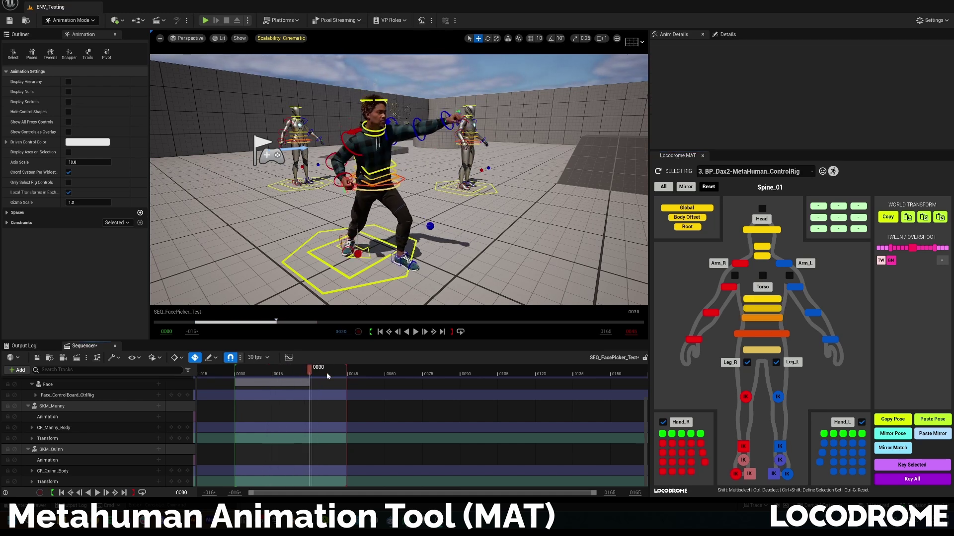
- Run the Locodrome_MAT editor utility widget from the Locodrome/MAT content folder
{"action": "left_click", "coordinate": [60, 3]}
{"action": "left_click", "coordinate": [80, 121]}
{"action": "type", "text": "common"}
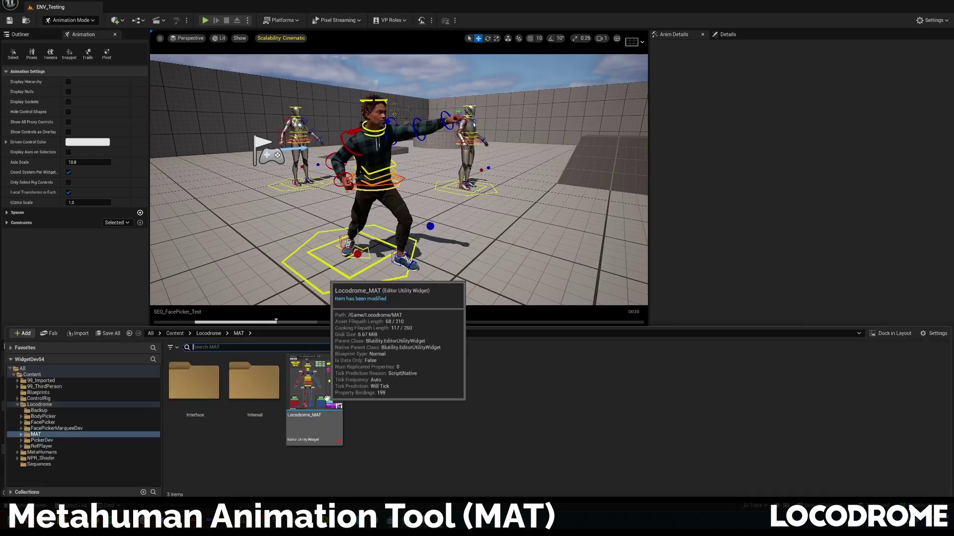
{"action": "right_click", "coordinate": [326, 399]}
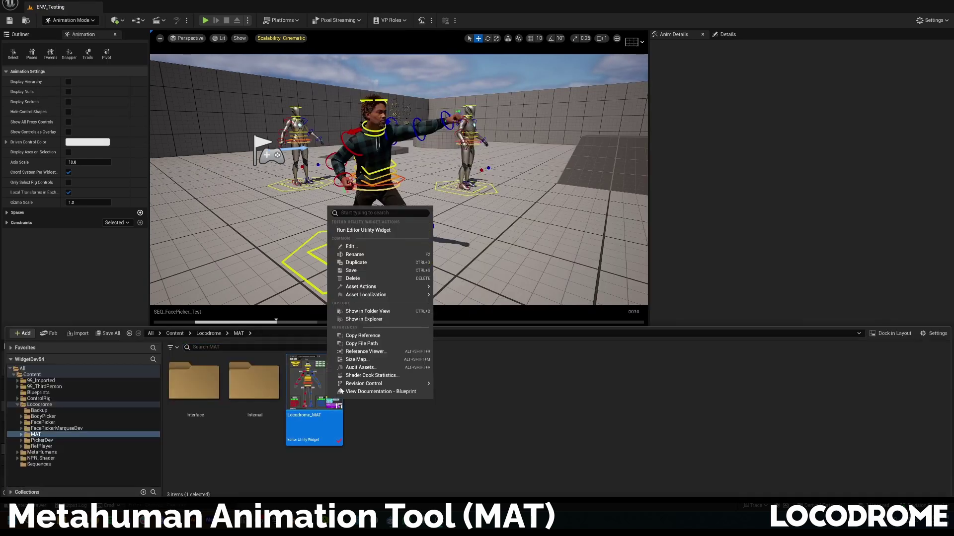
{"action": "left_click", "coordinate": [372, 232]}
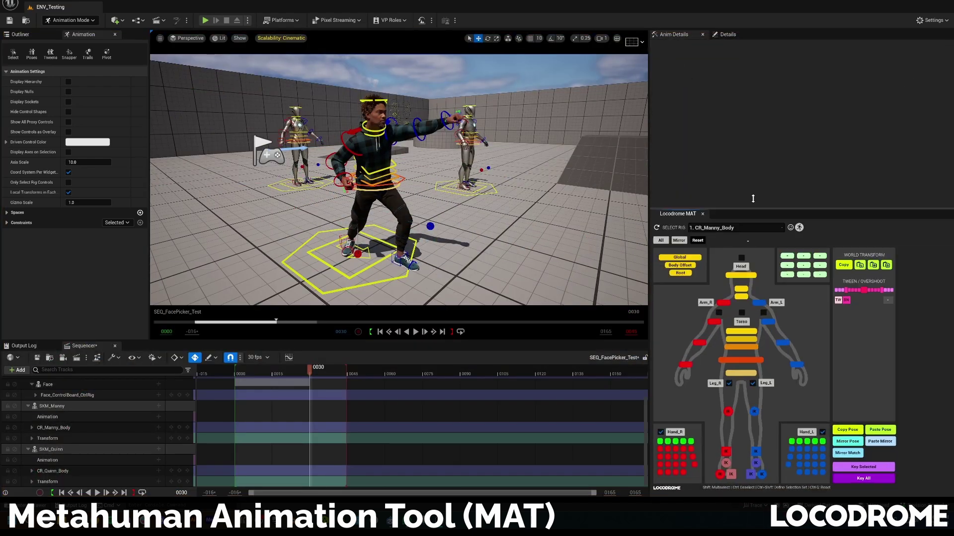
- Select the Jaw control on the face picker, followed by the Head and right clavicle controls on the body picker
{"action": "left_click", "coordinate": [769, 279]}
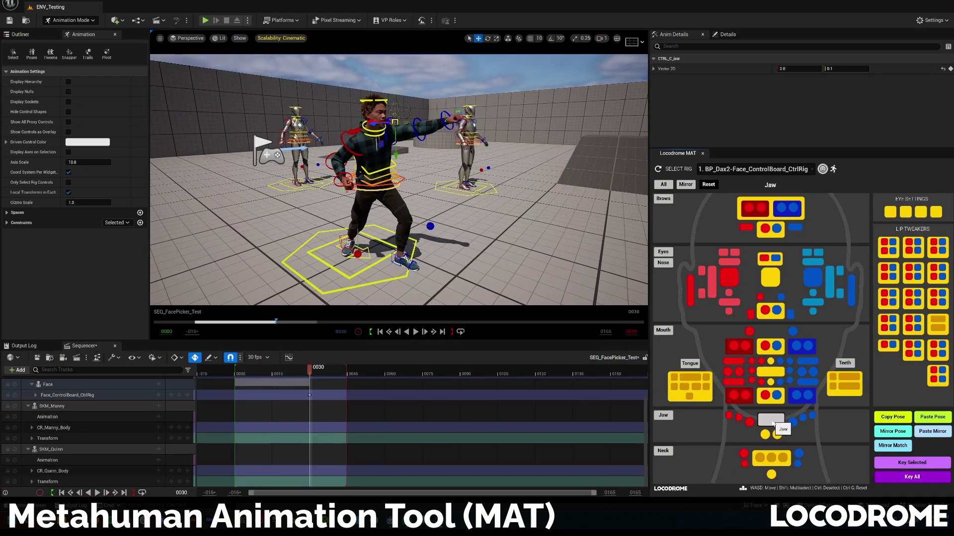
{"action": "left_click", "coordinate": [833, 168]}
{"action": "left_click", "coordinate": [772, 229]}
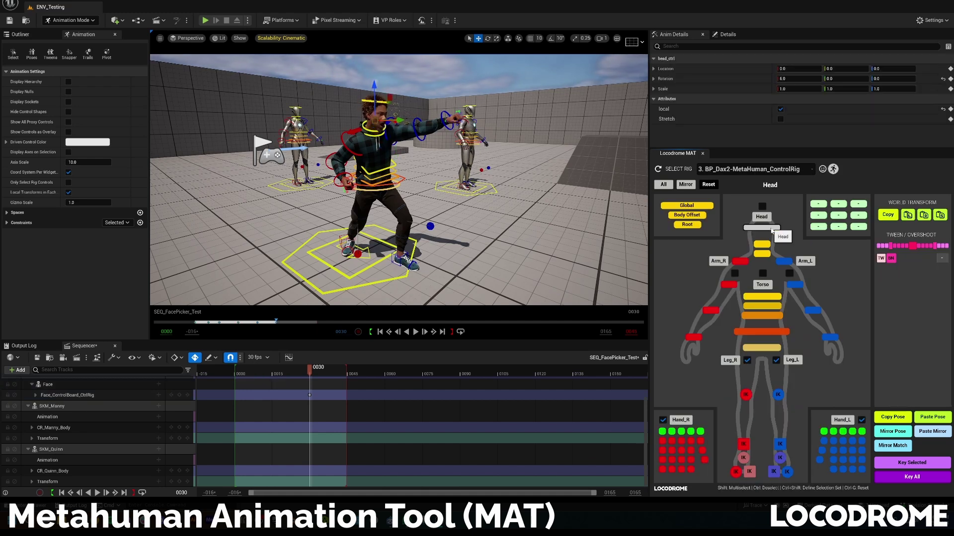
{"action": "left_click", "coordinate": [744, 262]}
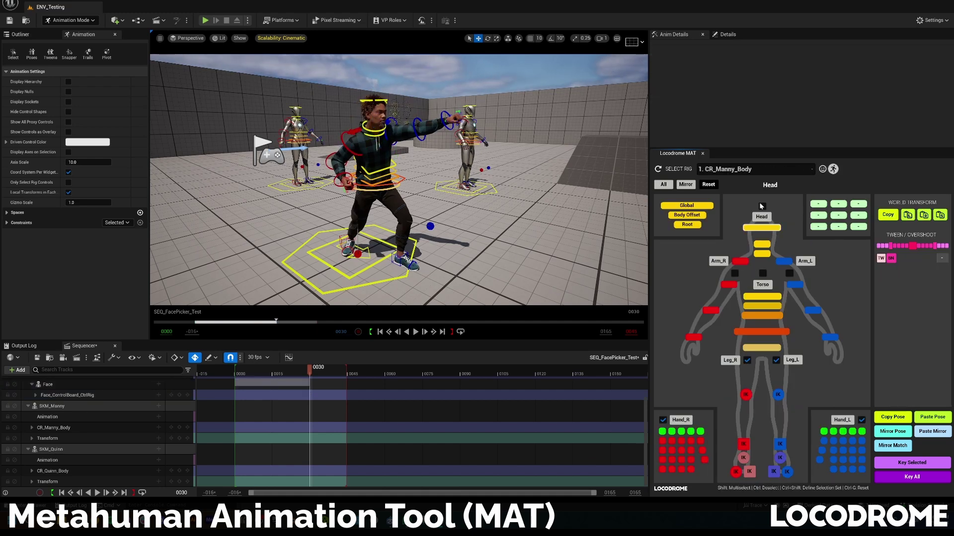
- Set the picker's rig to BP_Dax2-MetaHuman_ControlRig and select its head control
{"action": "left_click", "coordinate": [755, 168]}
{"action": "left_click", "coordinate": [756, 196]}
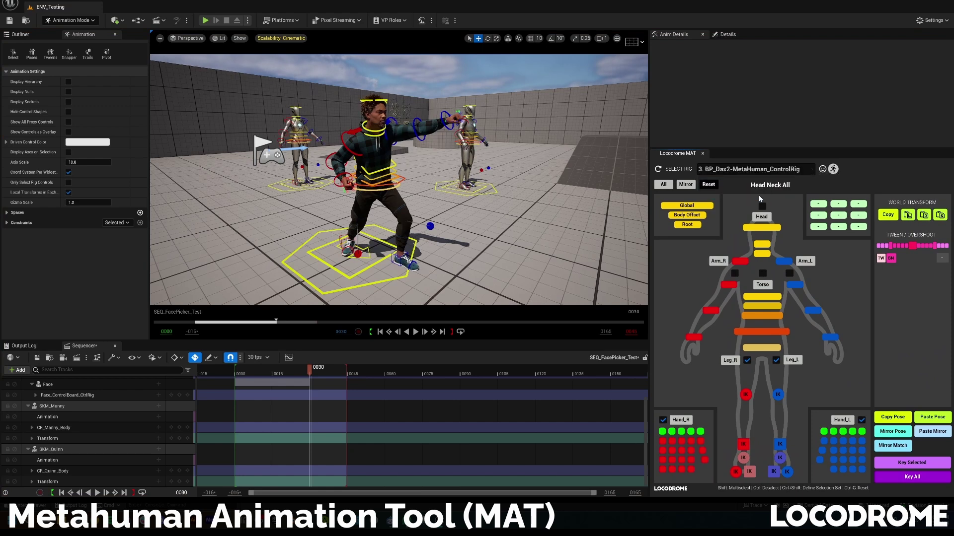
{"action": "left_click", "coordinate": [762, 229]}
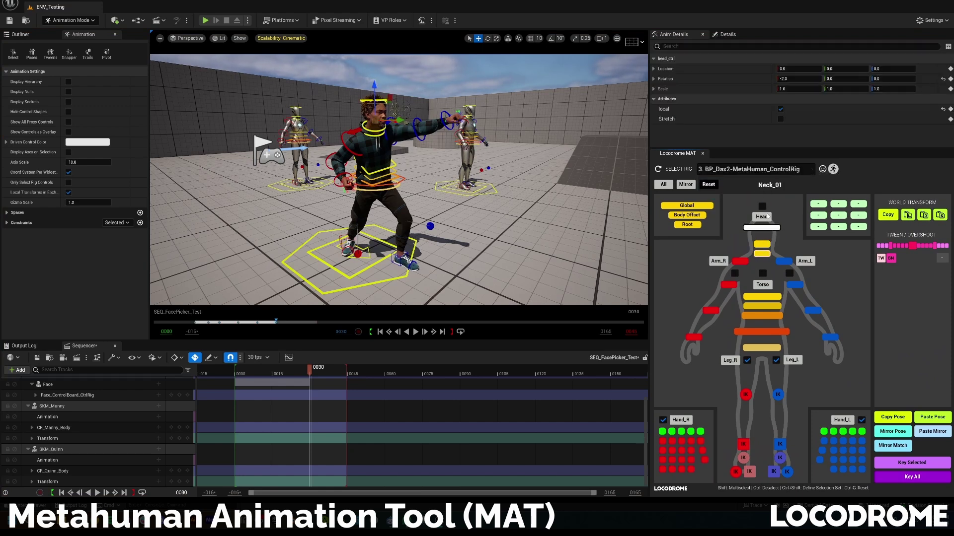
{"action": "left_click", "coordinate": [822, 170]}
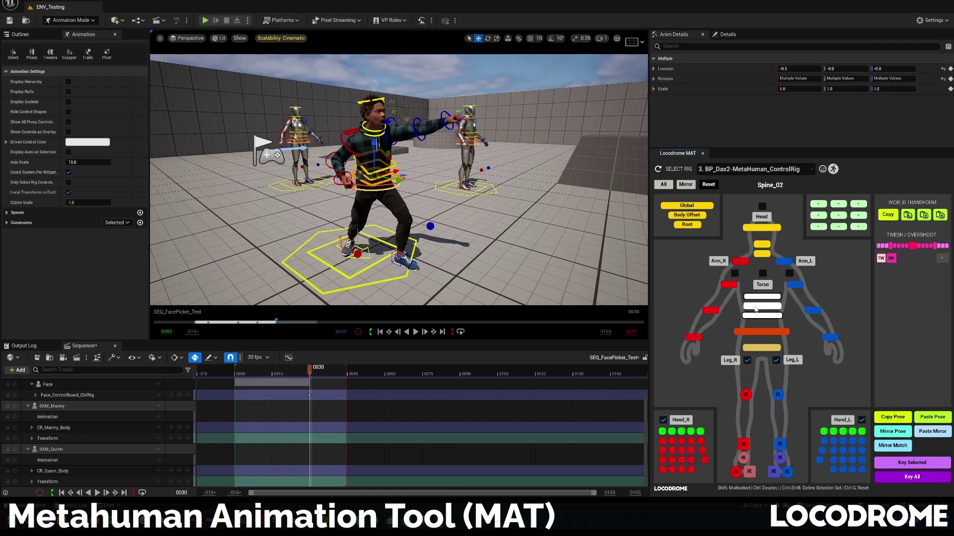
- Select the three spine controls together, followed by individual controls of the right arm
{"action": "left_click", "coordinate": [755, 309]}
{"action": "left_click", "coordinate": [730, 333]}
{"action": "left_click", "coordinate": [728, 285]}
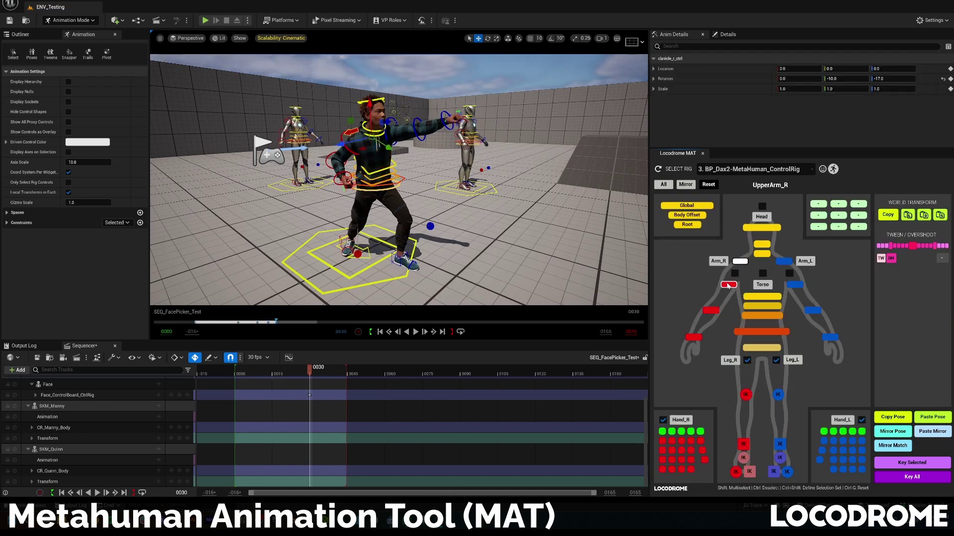
- Select whole body-part groups one after another, covering arms, right leg, head and torso, and clear the selection
{"action": "left_click", "coordinate": [718, 260]}
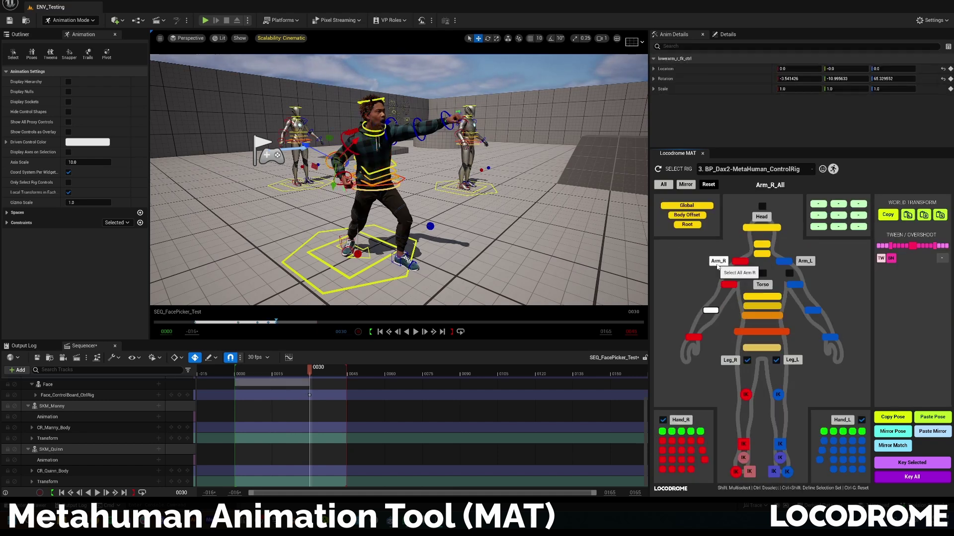
{"action": "left_click", "coordinate": [733, 361]}
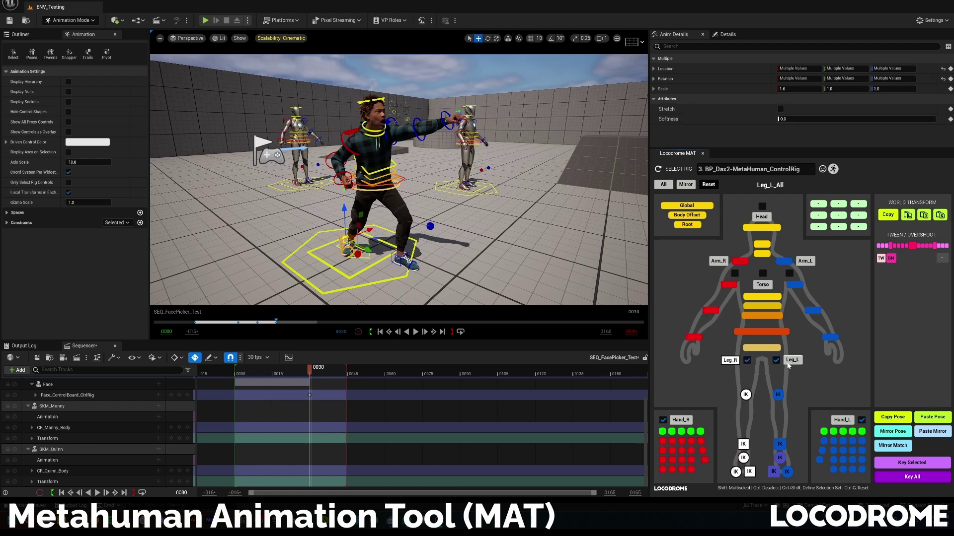
{"action": "left_click", "coordinate": [803, 262]}
{"action": "left_click", "coordinate": [767, 218]}
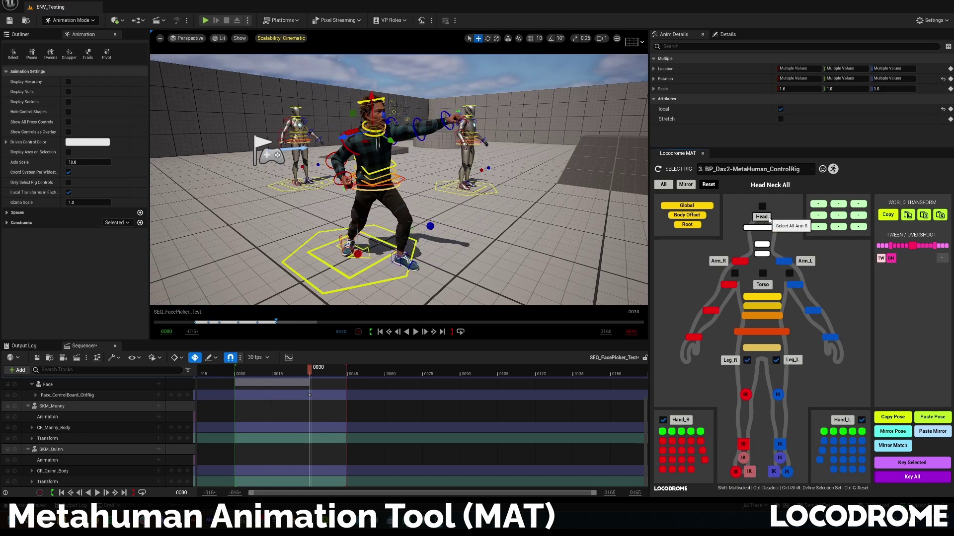
{"action": "left_click", "coordinate": [766, 284]}
{"action": "left_click", "coordinate": [691, 291]}
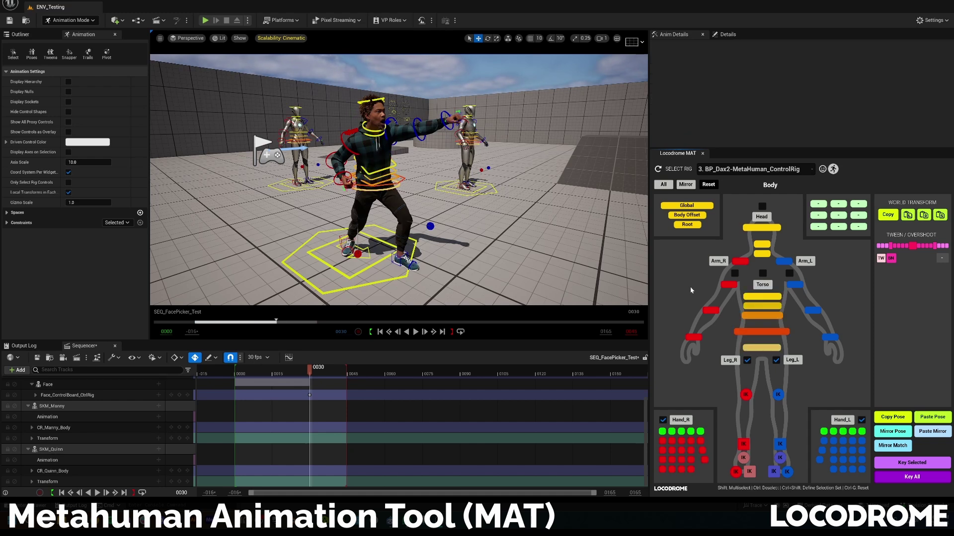
- Box-select the right upper and lower arm controls, add the three spine controls, and clear the selection
{"action": "left_click_drag", "start_coordinate": [729, 311], "coordinate": [729, 312]}
{"action": "left_click_drag", "start_coordinate": [787, 321], "coordinate": [769, 298]}
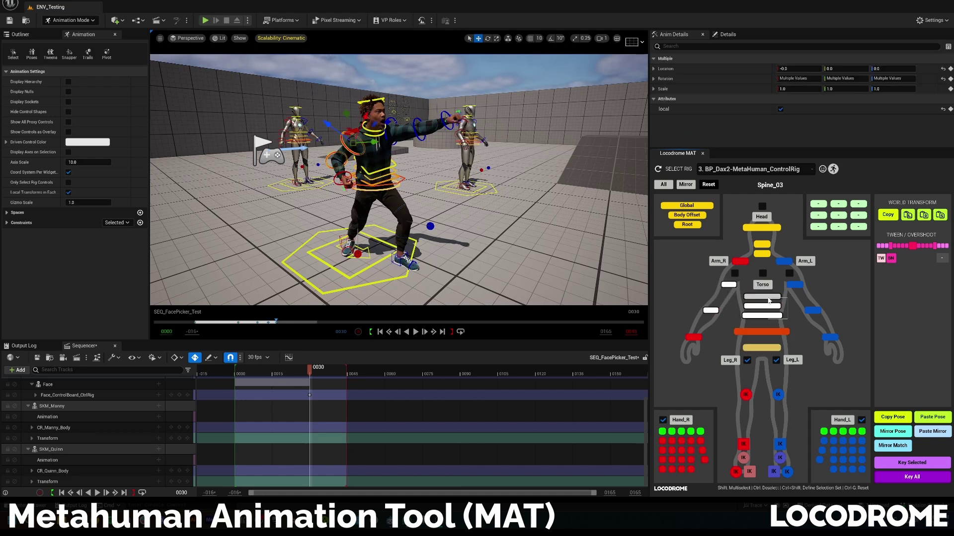
{"action": "left_click", "coordinate": [796, 317]}
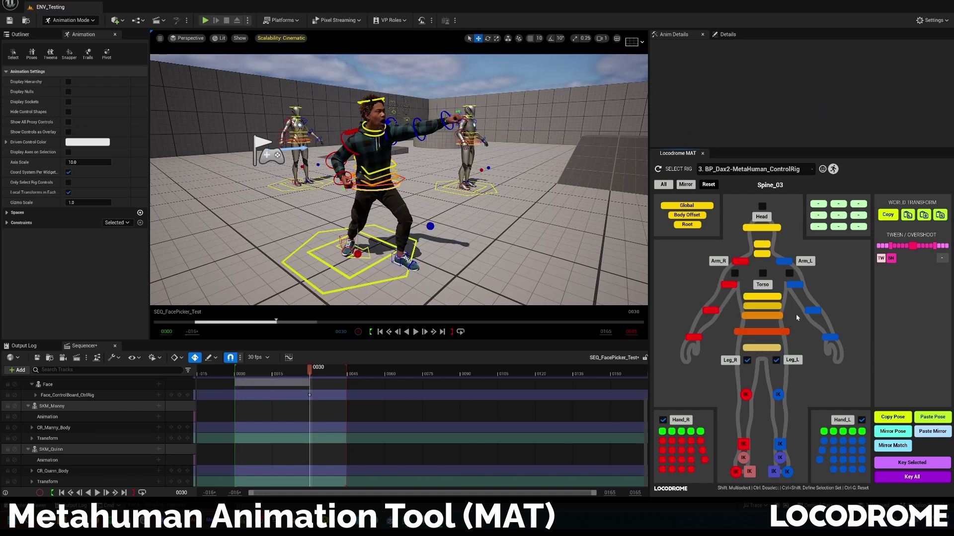
- Store the upper arm, lower arm and hand controls of both arms in the first selection set slot and recall the set
{"action": "left_click_drag", "start_coordinate": [799, 282], "coordinate": [798, 281]}
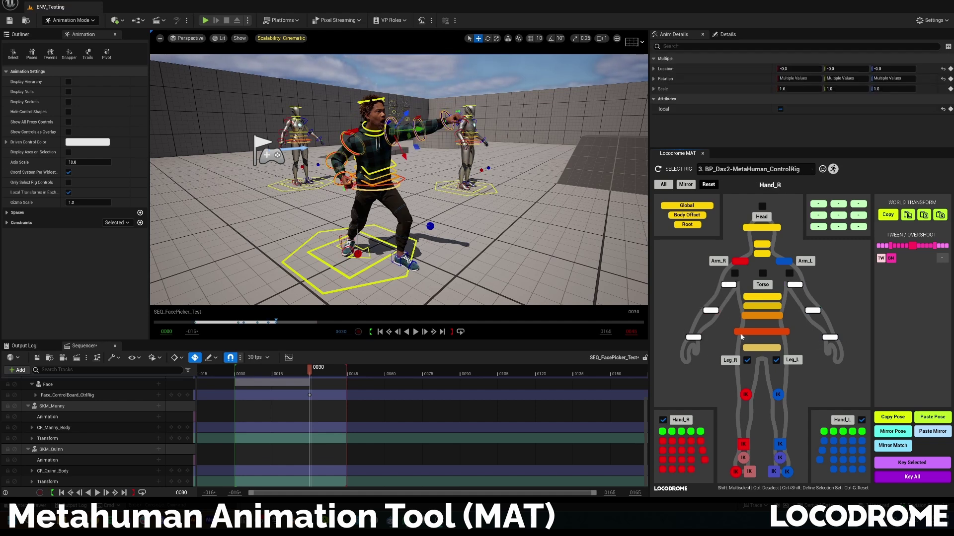
{"action": "left_click", "coordinate": [818, 204], "text": "ctrl+shift"}
{"action": "left_click", "coordinate": [818, 204]}
{"action": "left_click", "coordinate": [829, 271]}
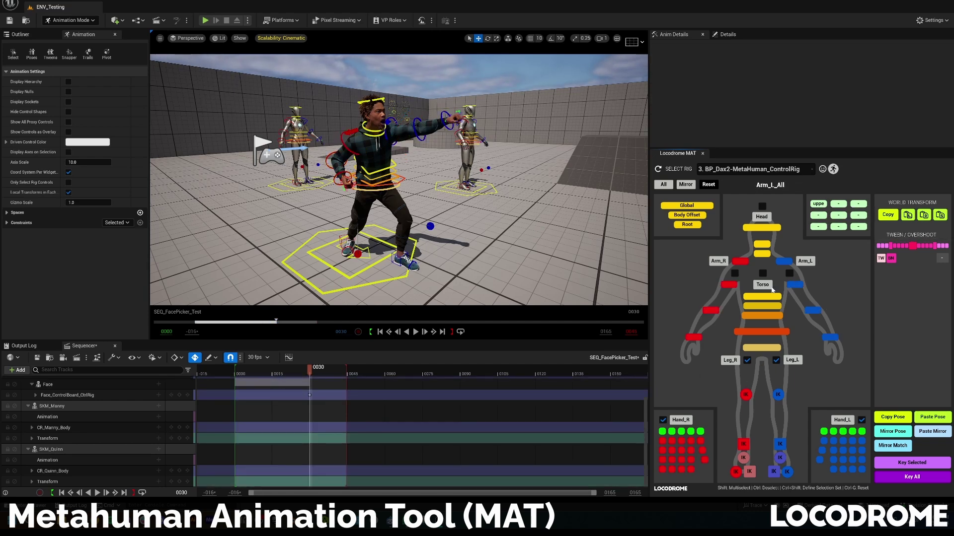
- Store the spine, body and hip controls in the second selection set slot and recall both saved sets
{"action": "left_click_drag", "start_coordinate": [782, 299], "coordinate": [778, 347]}
{"action": "left_click", "coordinate": [837, 205], "text": "ctrl+shift"}
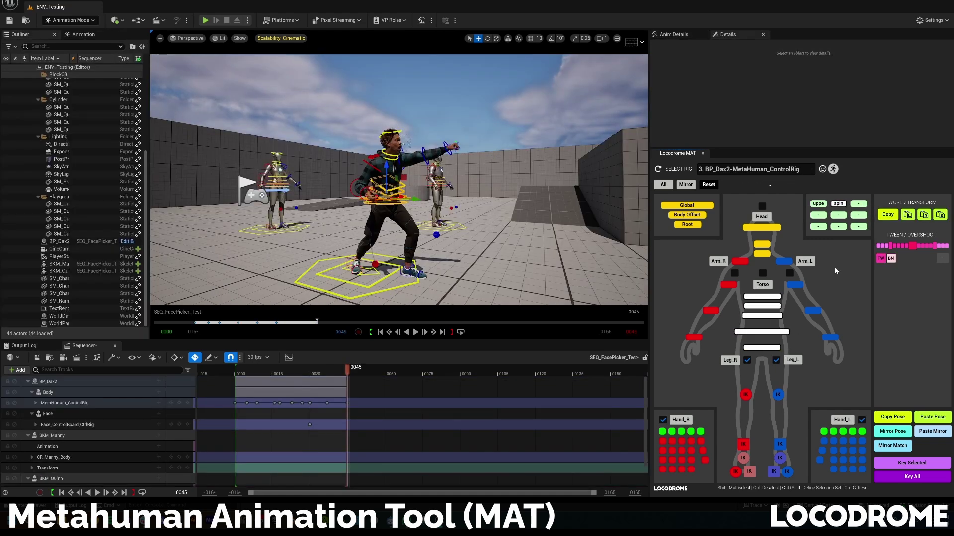
{"action": "left_click", "coordinate": [836, 266]}
{"action": "left_click", "coordinate": [837, 205], "text": "ctrl+shift"}
{"action": "left_click", "coordinate": [818, 204], "text": "ctrl+shift"}
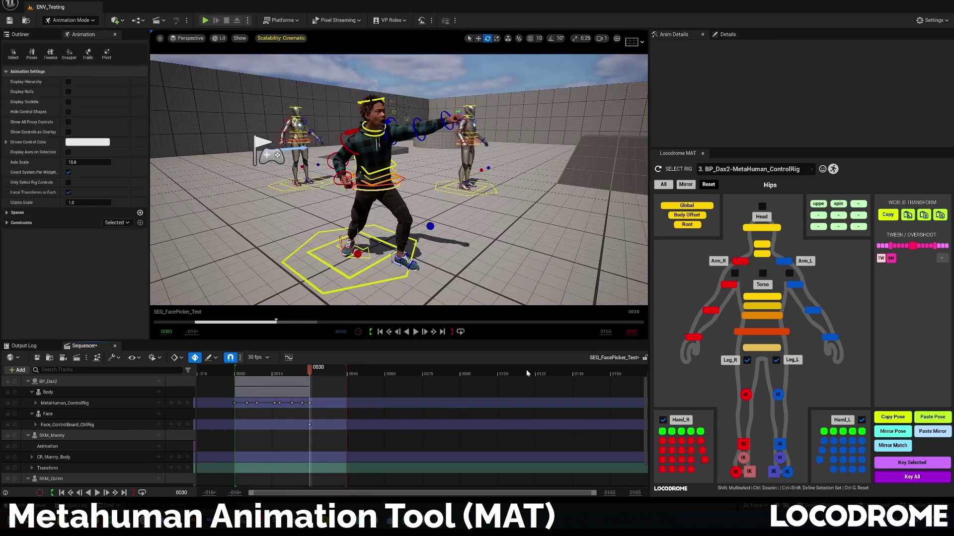
- Switch the right arm to IK and repose its hand IK control at frame 37
{"action": "left_click", "coordinate": [735, 274]}
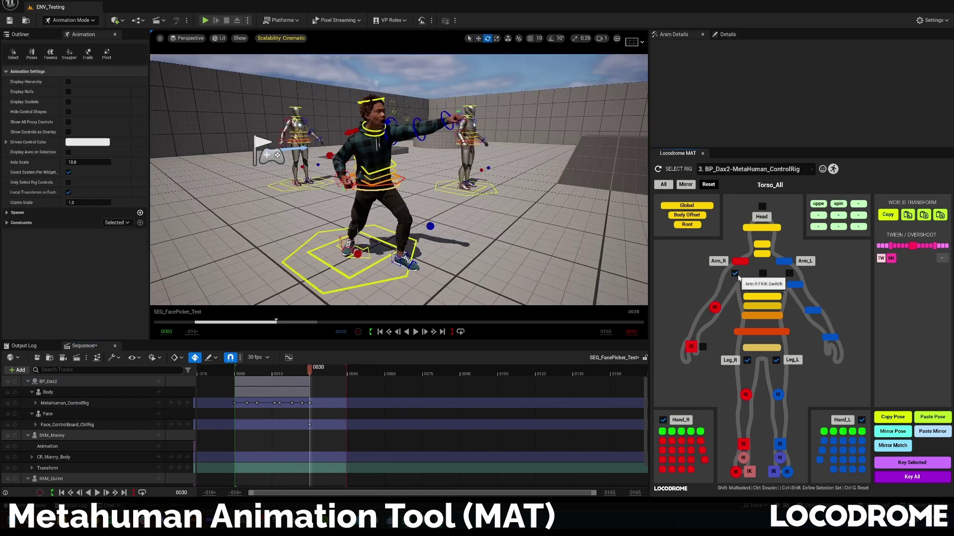
{"action": "left_click_drag", "start_coordinate": [324, 369], "coordinate": [330, 368]}
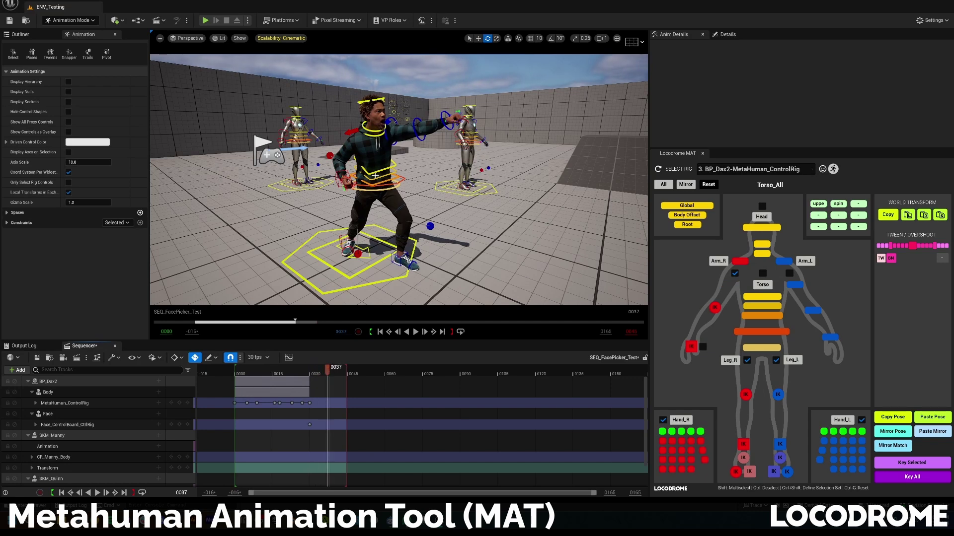
{"action": "left_click", "coordinate": [691, 346]}
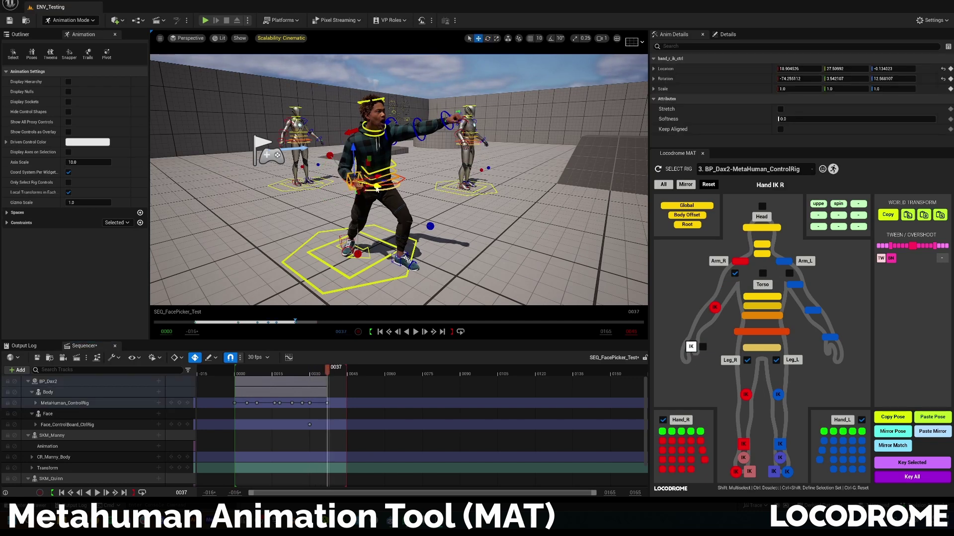
{"action": "key", "text": "e"}
{"action": "left_click_drag", "start_coordinate": [375, 143], "coordinate": [383, 140]}
- Switch the right arm back to FK at frame 45 and select its upper arm control
{"action": "left_click_drag", "start_coordinate": [327, 372], "coordinate": [349, 371]}
{"action": "left_click", "coordinate": [735, 274]}
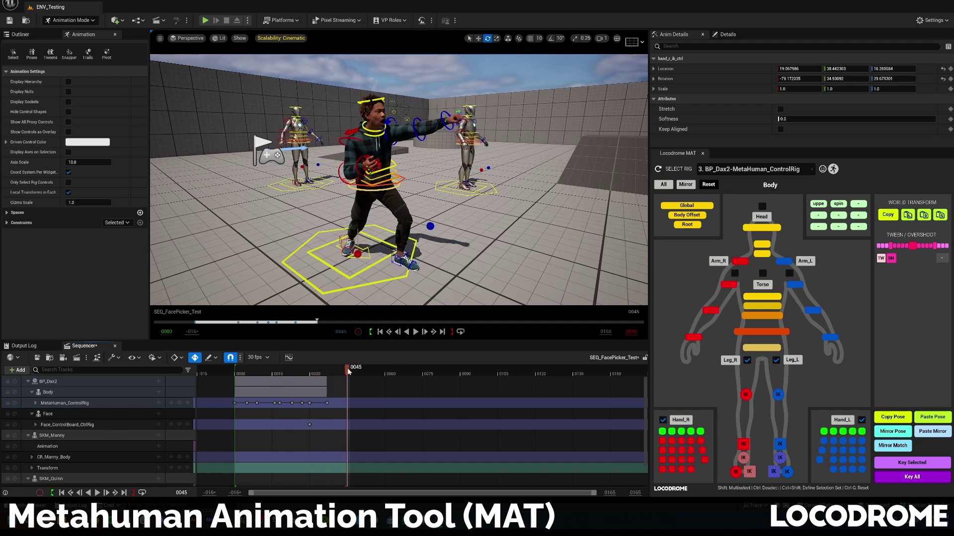
{"action": "left_click", "coordinate": [728, 285]}
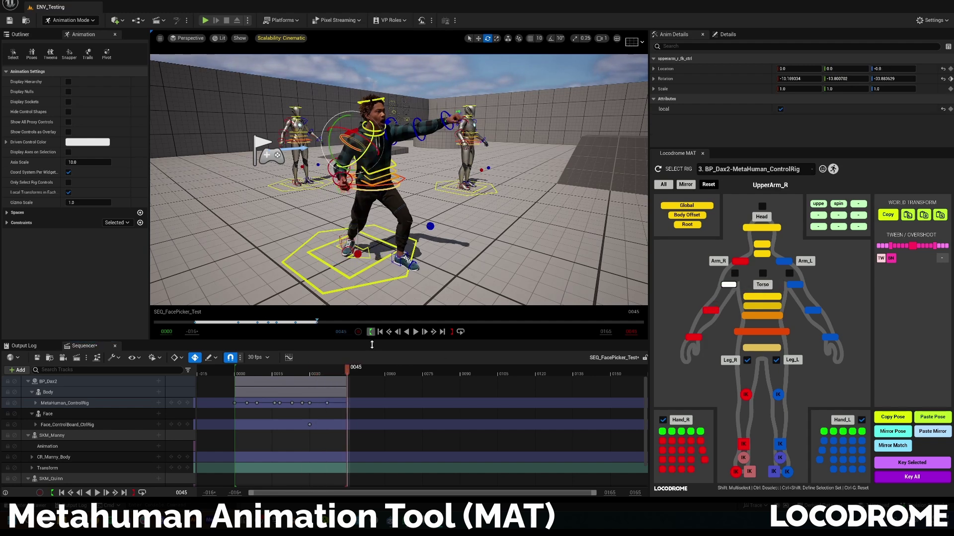
{"action": "mouse_move", "coordinate": [348, 373]}
{"action": "left_mouse_down"}
{"action": "mouse_move", "coordinate": [313, 371]}
{"action": "mouse_move", "coordinate": [349, 373]}
{"action": "left_mouse_up"}
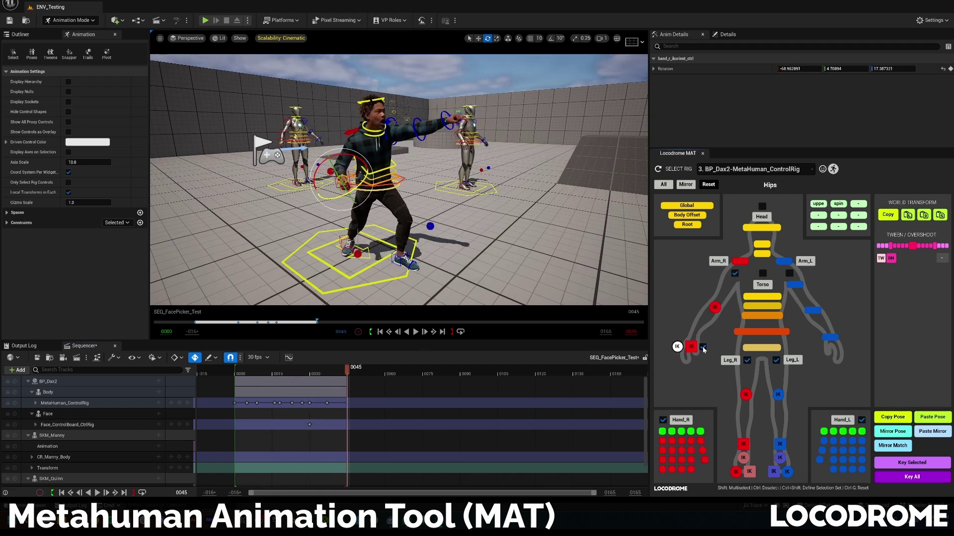
- Select all right pinky controls and rotate them together to bend the finger
{"action": "left_click", "coordinate": [662, 432]}
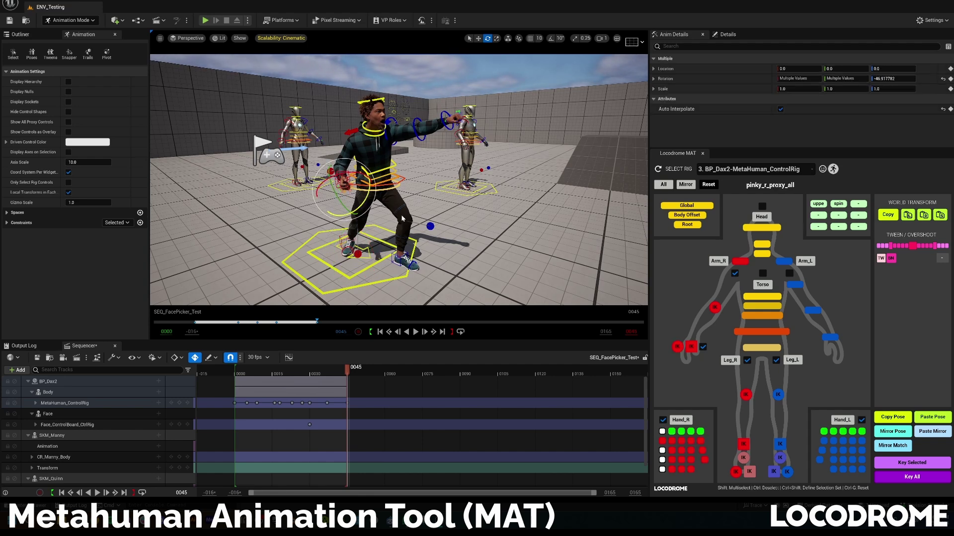
{"action": "scroll", "coordinate": [425, 240], "scroll_direction": "up", "scroll_amount": 5}
{"action": "middle_click_drag", "start_coordinate": [425, 240], "coordinate": [390, 217], "text": "alt"}
{"action": "left_click_drag", "start_coordinate": [389, 217], "coordinate": [343, 233], "text": "alt"}
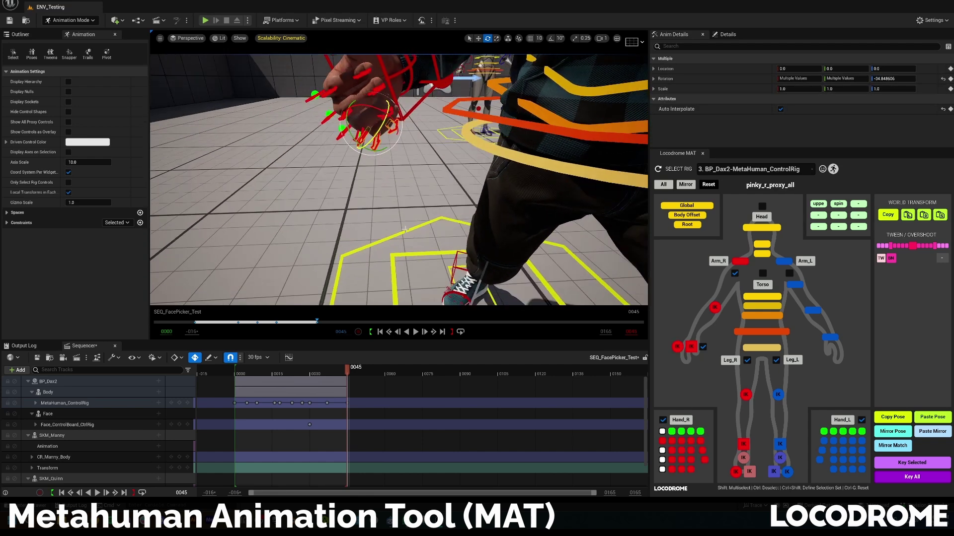
{"action": "left_click_drag", "start_coordinate": [375, 124], "coordinate": [403, 145]}
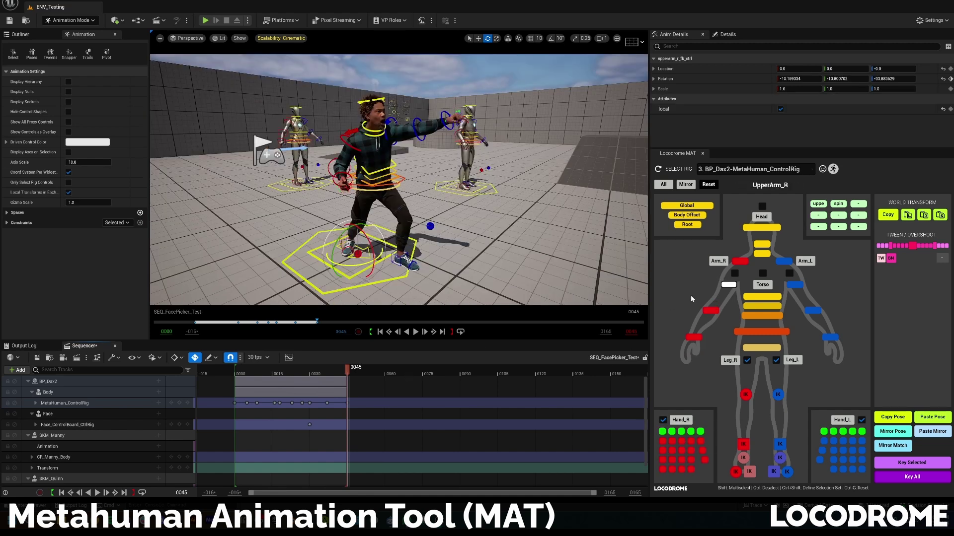
- Switch the right arm to IK, select its hand orientation control, and clear the selection
{"action": "left_click", "coordinate": [734, 275]}
{"action": "left_click", "coordinate": [676, 346]}
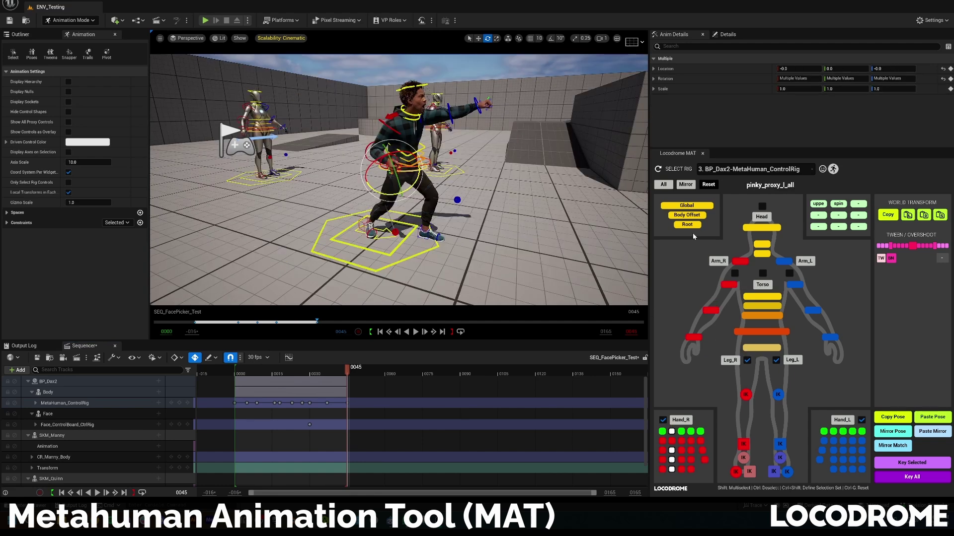
{"action": "left_click", "coordinate": [692, 234]}
- Mirror the full-body pose at frame 52 and select all left hand controls
{"action": "left_click", "coordinate": [365, 370]}
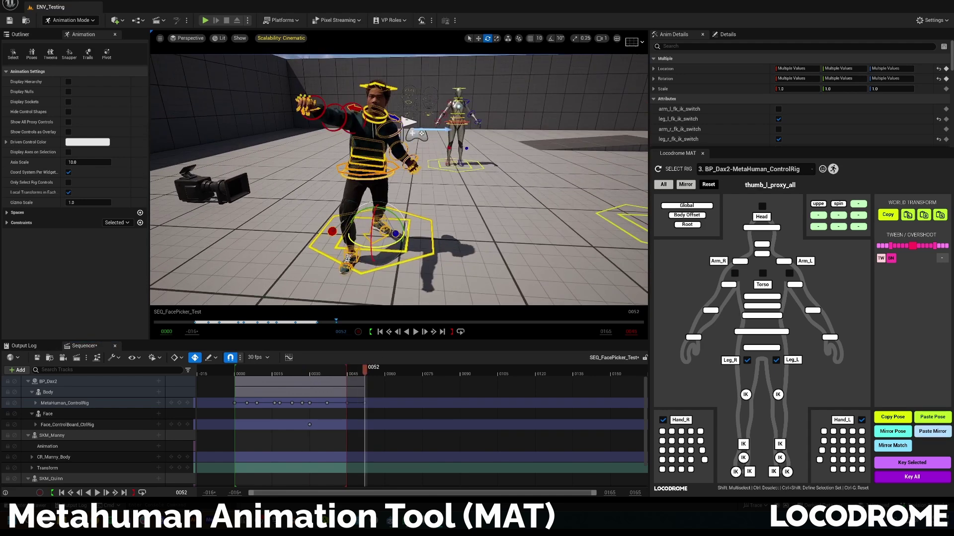
{"action": "left_click", "coordinate": [842, 420]}
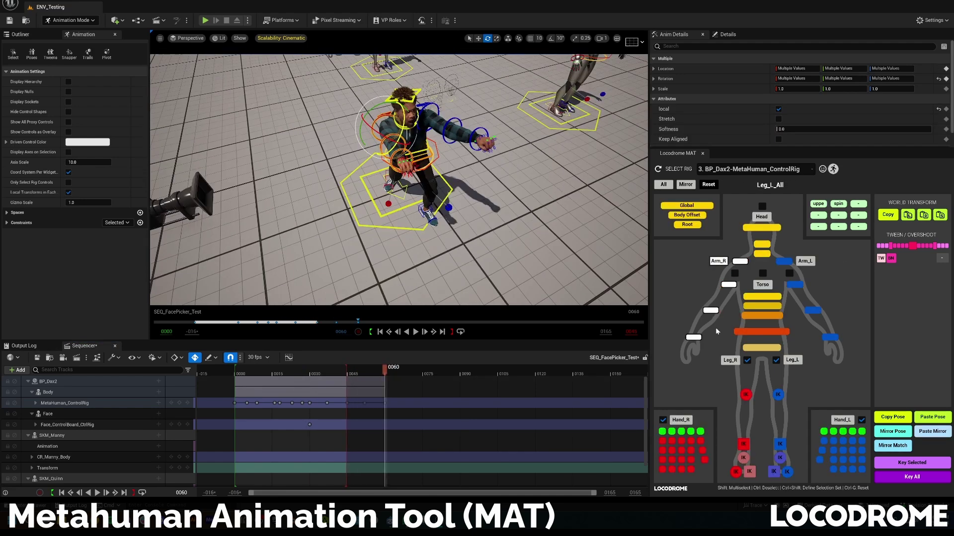
- Key the selected right arm controls, expand the MetaHuman_ControlRig track and key all controls of the pose
{"action": "left_click", "coordinate": [908, 464]}
{"action": "left_click", "coordinate": [35, 404]}
{"action": "left_click", "coordinate": [365, 370]}
{"action": "left_click", "coordinate": [909, 477]}
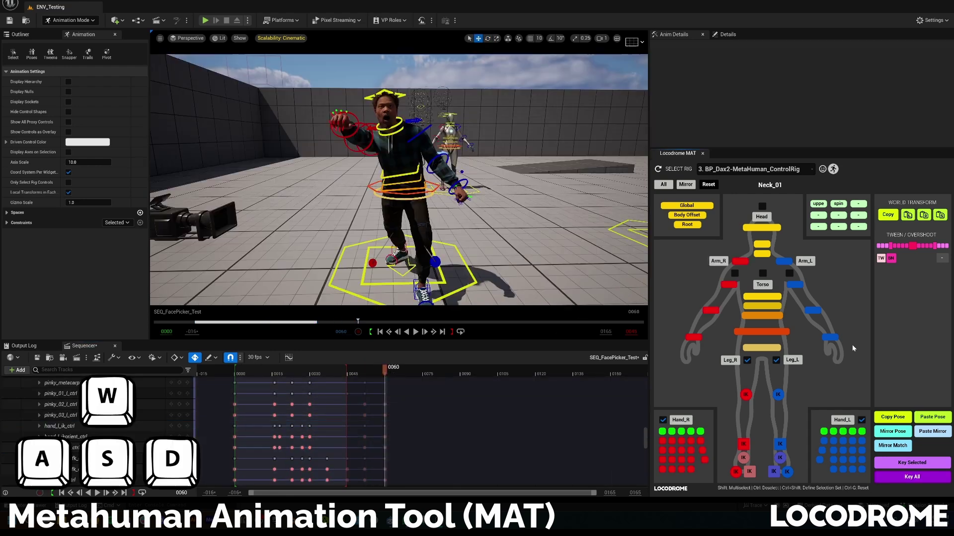
- Select the left upper arm, lower arm and hand FK controls and rotate them together to raise the arm
{"action": "left_click", "coordinate": [797, 286]}
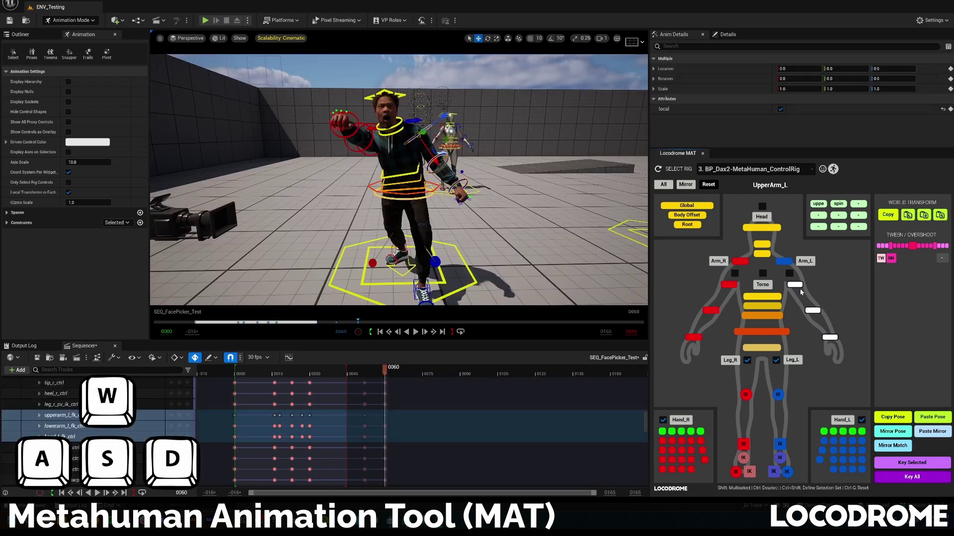
{"action": "key", "text": "w"}
{"action": "key", "text": "s"}
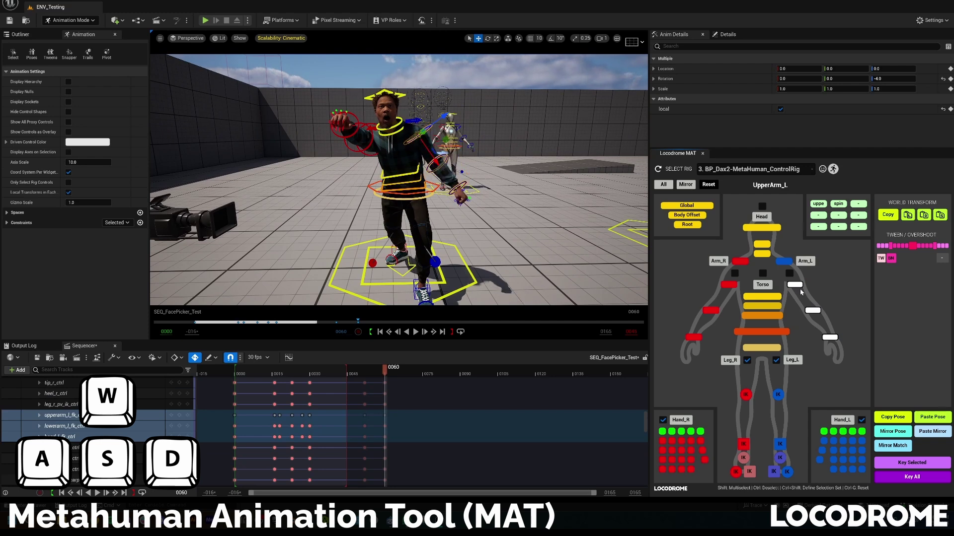
{"action": "key", "text": "d"}
{"action": "key", "text": "a"}
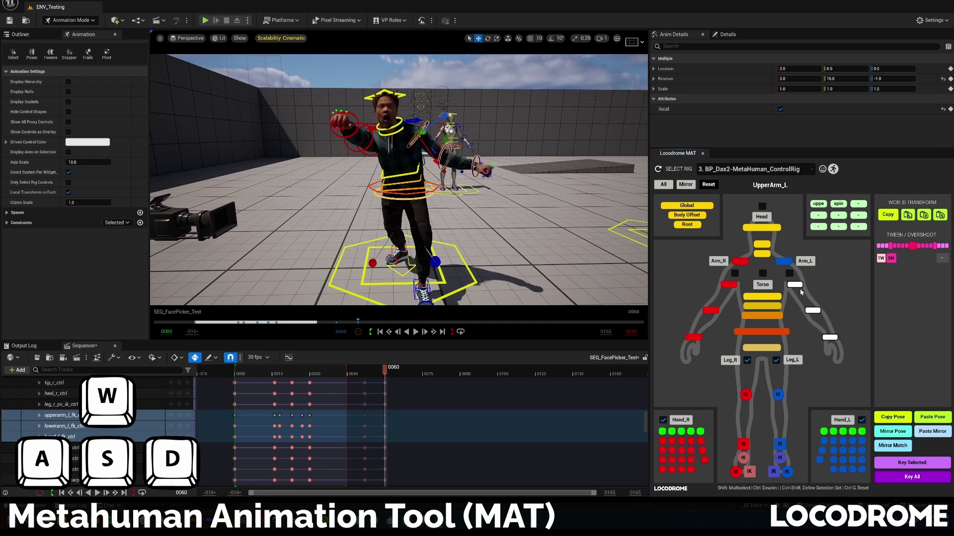
{"action": "key", "text": "d"}
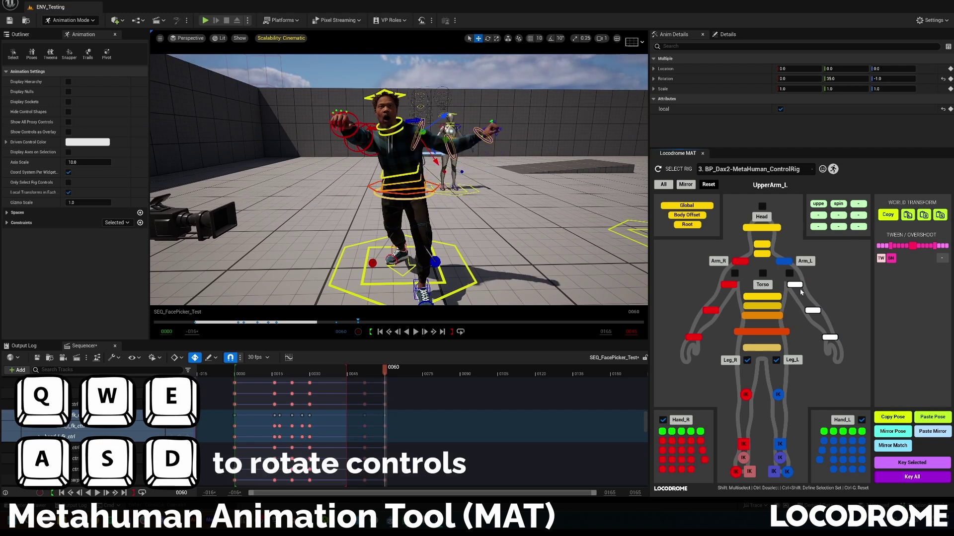
- Select only the left hand control and translate it along several axes
{"action": "left_click", "coordinate": [761, 316]}
{"action": "left_click", "coordinate": [828, 338]}
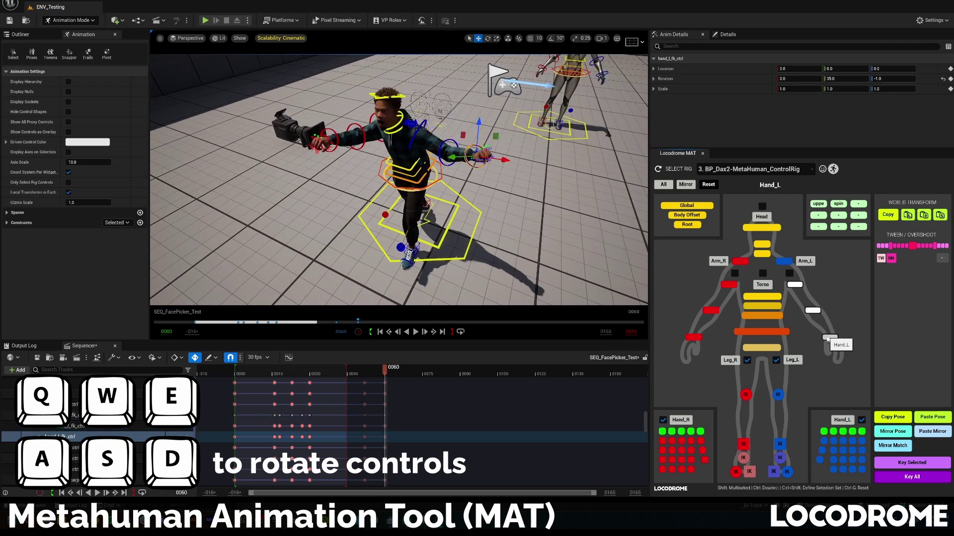
{"action": "key", "text": "shift+a"}
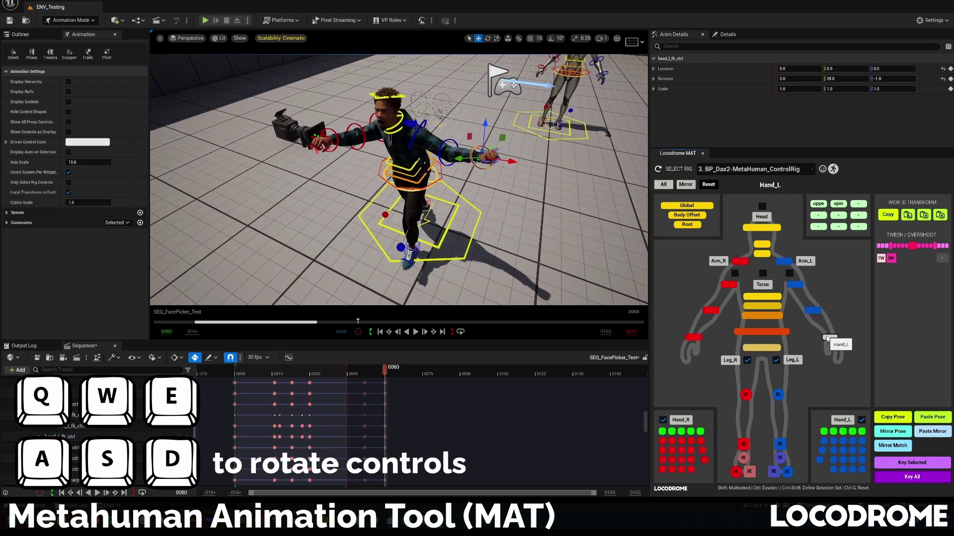
{"action": "key", "text": "shift+w"}
{"action": "key", "text": "shift+q"}
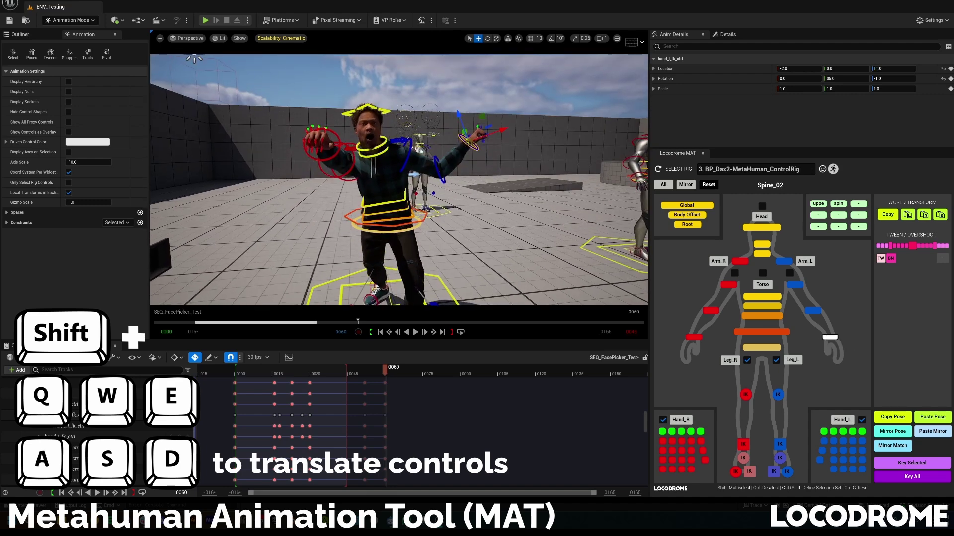
{"action": "left_click_drag", "start_coordinate": [555, 220], "coordinate": [474, 221], "text": "alt"}
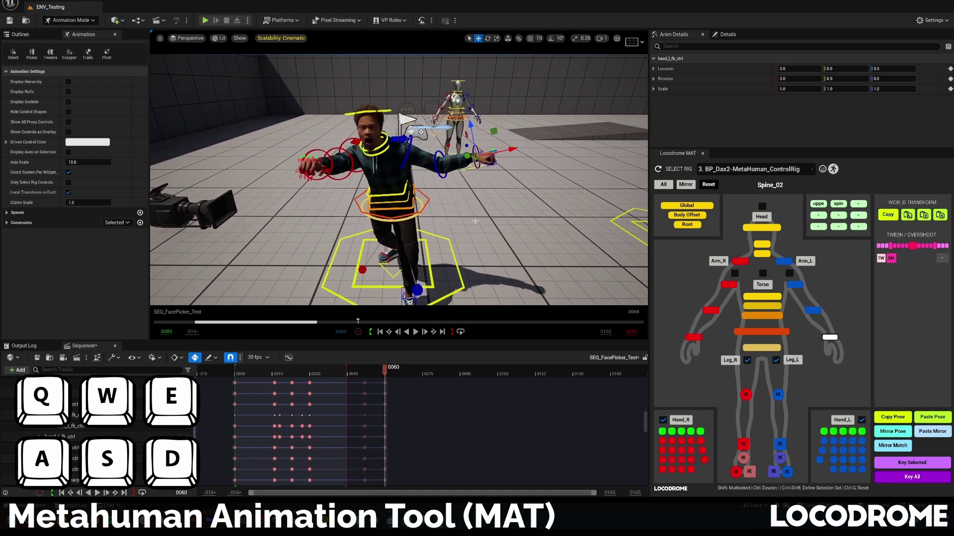
- Select the Body control and nudge its rotation back and forth in several directions
{"action": "left_click", "coordinate": [783, 332]}
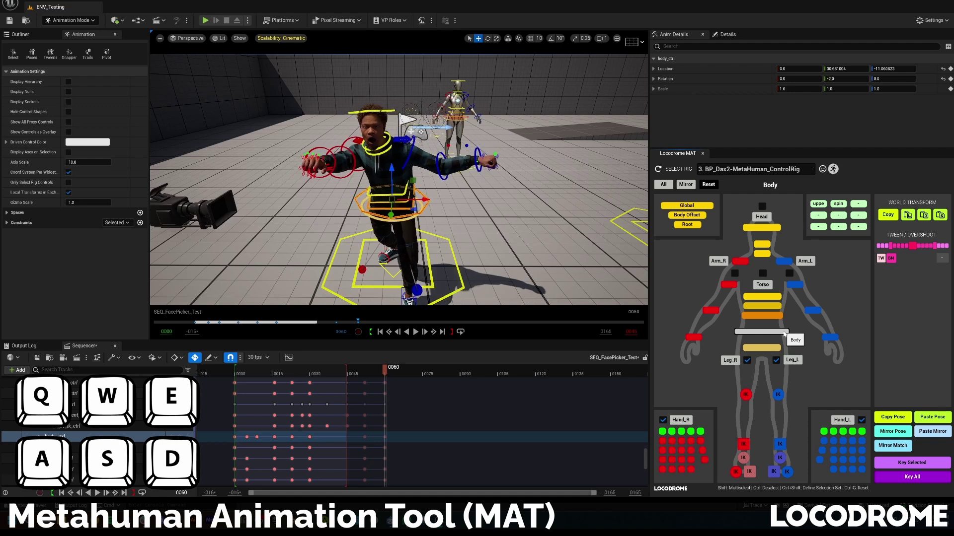
{"action": "key", "text": "d"}
{"action": "key", "text": "d"}
{"action": "key", "text": "d"}
{"action": "key", "text": "d"}
{"action": "key", "text": "d"}
{"action": "key", "text": "d"}
{"action": "key", "text": "d"}
{"action": "key", "text": "d"}
{"action": "key", "text": "d"}
{"action": "key", "text": "d"}
{"action": "key", "text": "a"}
{"action": "key", "text": "a"}
{"action": "key", "text": "a"}
{"action": "key", "text": "a"}
{"action": "key", "text": "a"}
{"action": "key", "text": "a"}
{"action": "key", "text": "w"}
{"action": "key", "text": "w"}
{"action": "key", "text": "w"}
{"action": "key", "text": "s"}
{"action": "key", "text": "s"}
{"action": "key", "text": "s"}
{"action": "key", "text": "s"}
{"action": "key", "text": "s"}
{"action": "key", "text": "s"}
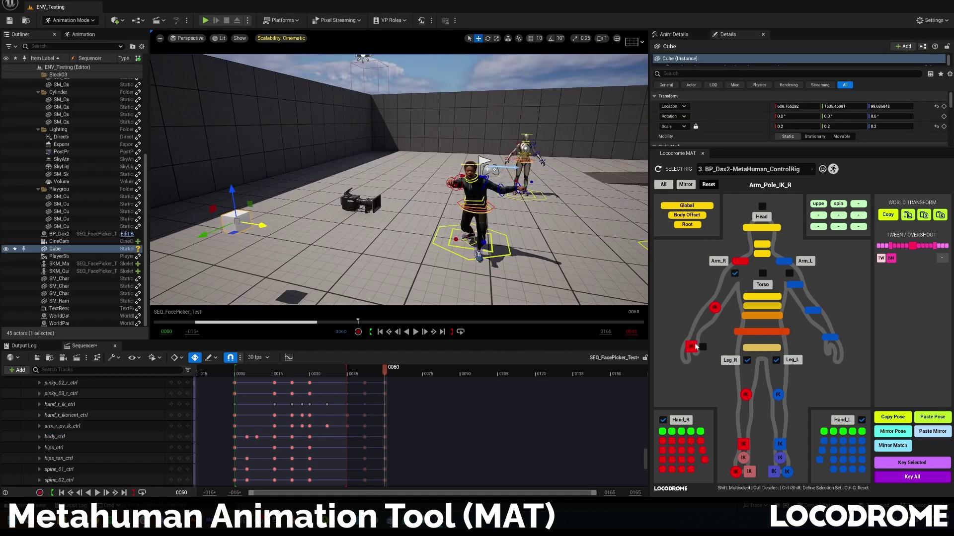
- Copy the world transform of the right hand IK control and paste its world location onto the Cube
{"action": "left_click", "coordinate": [691, 346]}
{"action": "left_click", "coordinate": [888, 215]}
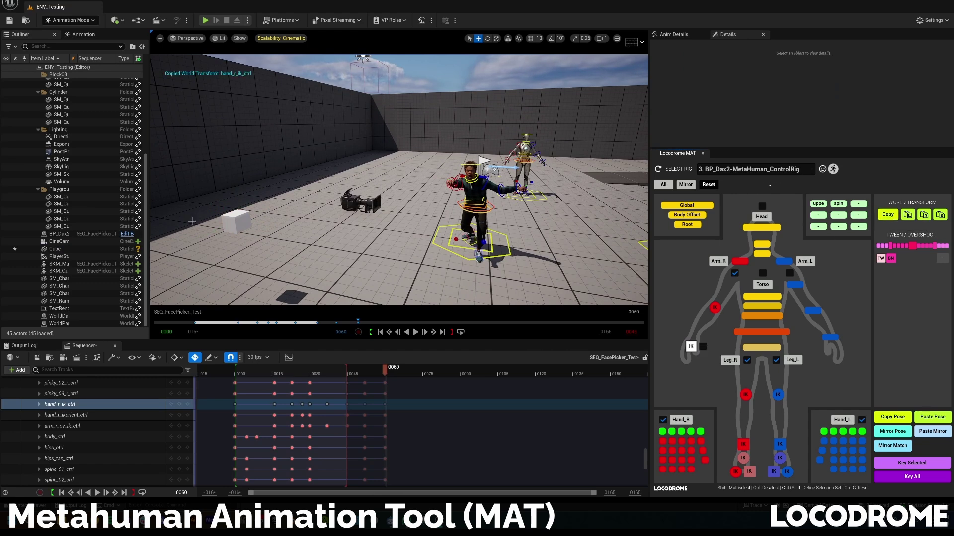
{"action": "key", "text": "ctrl+z"}
{"action": "left_click", "coordinate": [907, 214]}
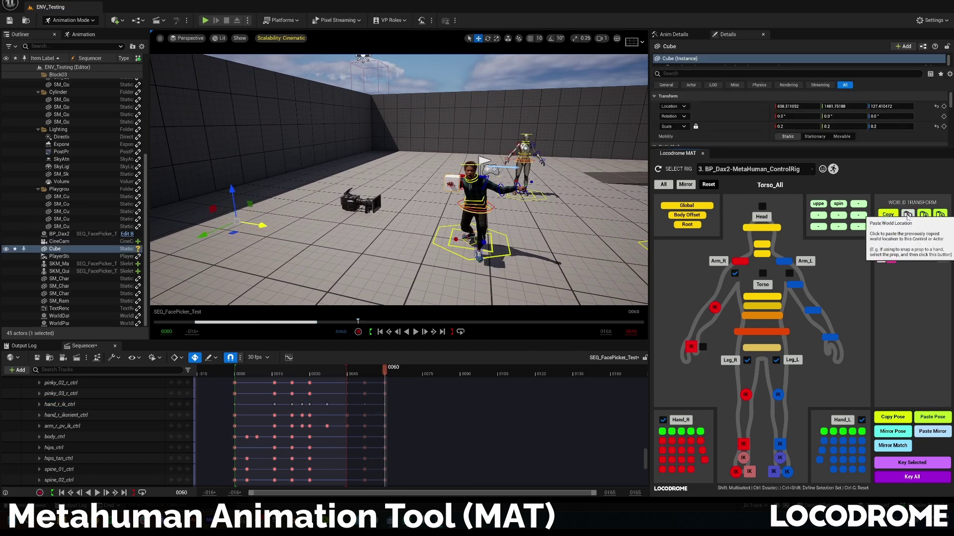
- Paste the copied world rotation onto the Cube so it aligns with the right hand
{"action": "left_click_drag", "start_coordinate": [514, 201], "coordinate": [467, 199], "text": "alt"}
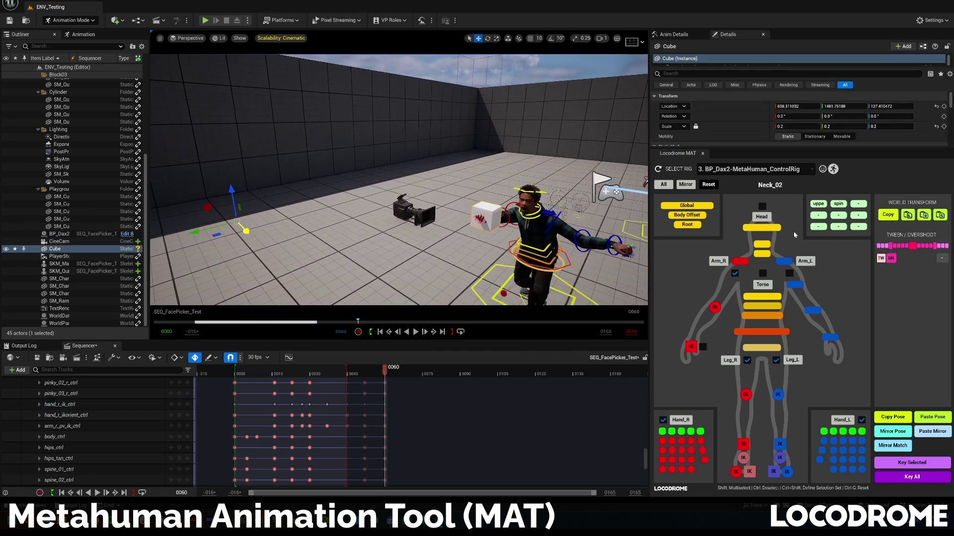
{"action": "key", "text": "f"}
{"action": "scroll", "coordinate": [582, 226], "scroll_direction": "down", "scroll_amount": 5}
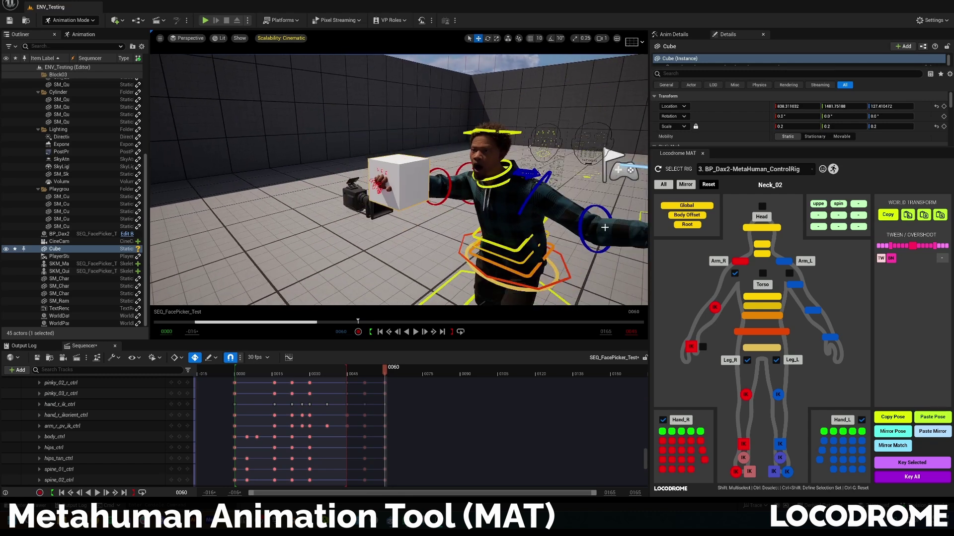
{"action": "left_click", "coordinate": [924, 215]}
- Select the left upper arm, lower arm and hand FK controls and blend their in-between pose at frame 68 with the Tween / Overshoot slider
{"action": "left_click_drag", "start_coordinate": [847, 342], "coordinate": [800, 288]}
{"action": "left_click_drag", "start_coordinate": [850, 343], "coordinate": [797, 290]}
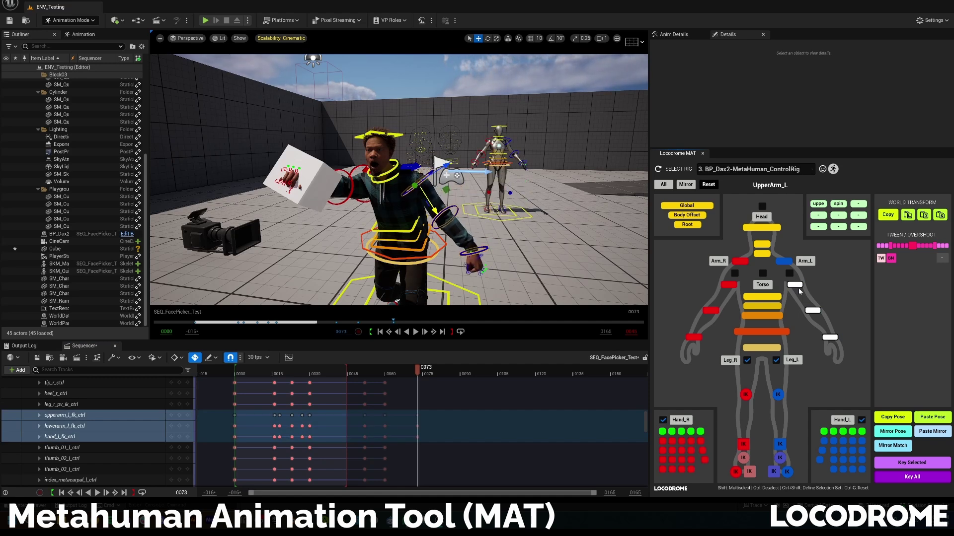
{"action": "mouse_move", "coordinate": [418, 370]}
{"action": "left_mouse_down"}
{"action": "mouse_move", "coordinate": [386, 376]}
{"action": "mouse_move", "coordinate": [429, 378]}
{"action": "mouse_move", "coordinate": [392, 381]}
{"action": "mouse_move", "coordinate": [416, 379]}
{"action": "mouse_move", "coordinate": [405, 381]}
{"action": "left_mouse_up"}
{"action": "left_click", "coordinate": [878, 247]}
{"action": "left_click", "coordinate": [946, 247]}
{"action": "left_click", "coordinate": [912, 248]}
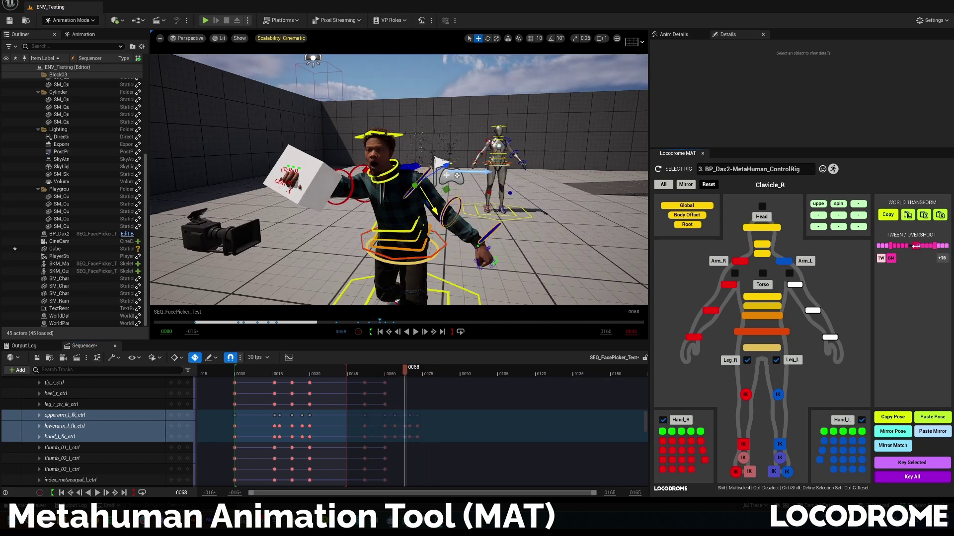
{"action": "left_click_drag", "start_coordinate": [913, 249], "coordinate": [913, 249]}
- Move the playhead slightly before frame 68 and switch the Tween / Overshoot slider to its other mode
{"action": "mouse_move", "coordinate": [406, 371]}
{"action": "left_mouse_down"}
{"action": "mouse_move", "coordinate": [393, 381]}
{"action": "mouse_move", "coordinate": [399, 386]}
{"action": "left_mouse_up"}
{"action": "left_click", "coordinate": [890, 259]}
{"action": "right_click_drag", "start_coordinate": [378, 239], "coordinate": [371, 239], "text": "alt"}
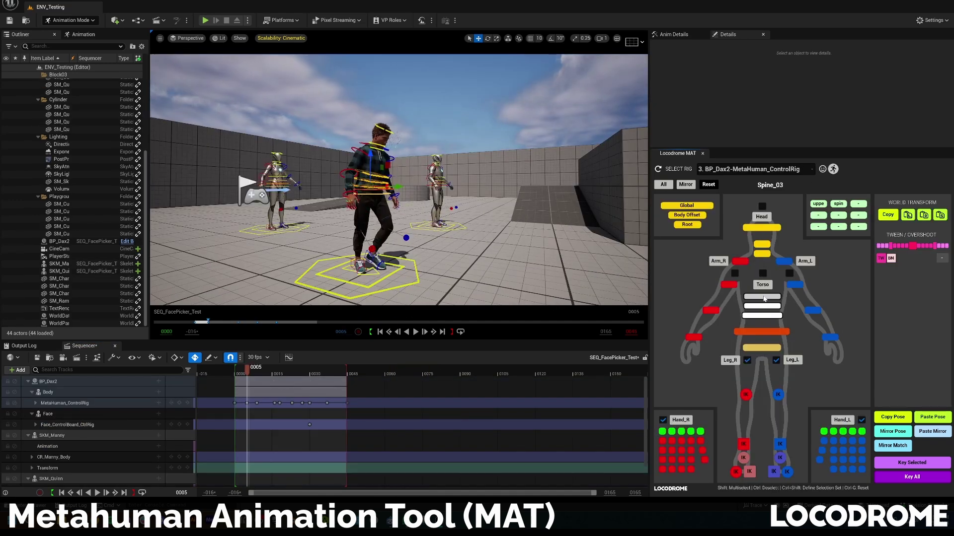
- Select all right arm controls and all left arm controls in turn at frame 5, and switch the left leg to FK
{"action": "left_click", "coordinate": [719, 261]}
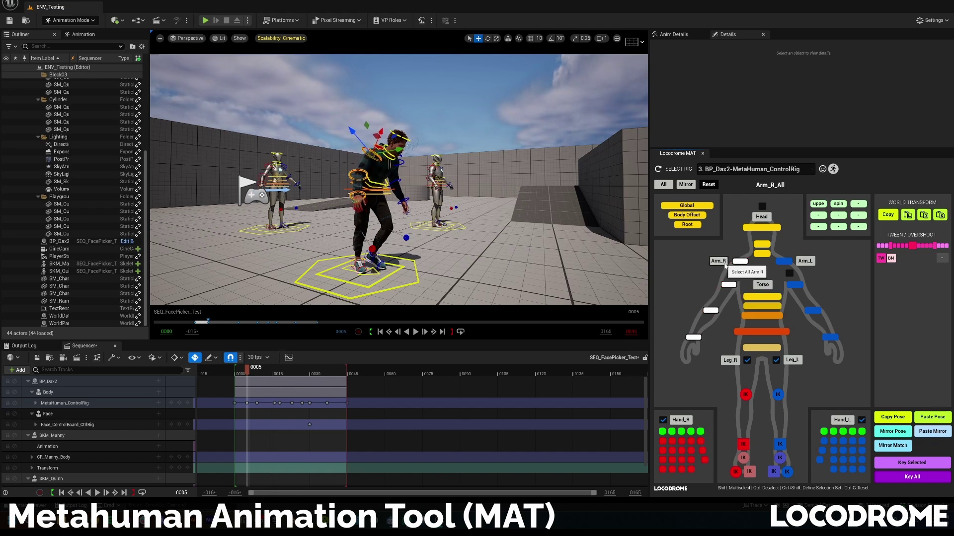
{"action": "left_click", "coordinate": [804, 261]}
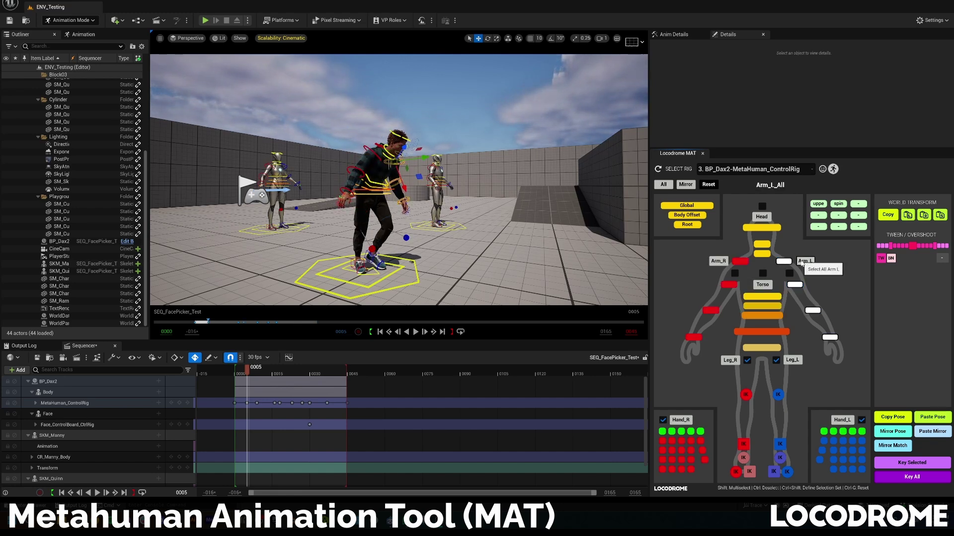
{"action": "left_click", "coordinate": [798, 360]}
{"action": "left_click", "coordinate": [775, 360]}
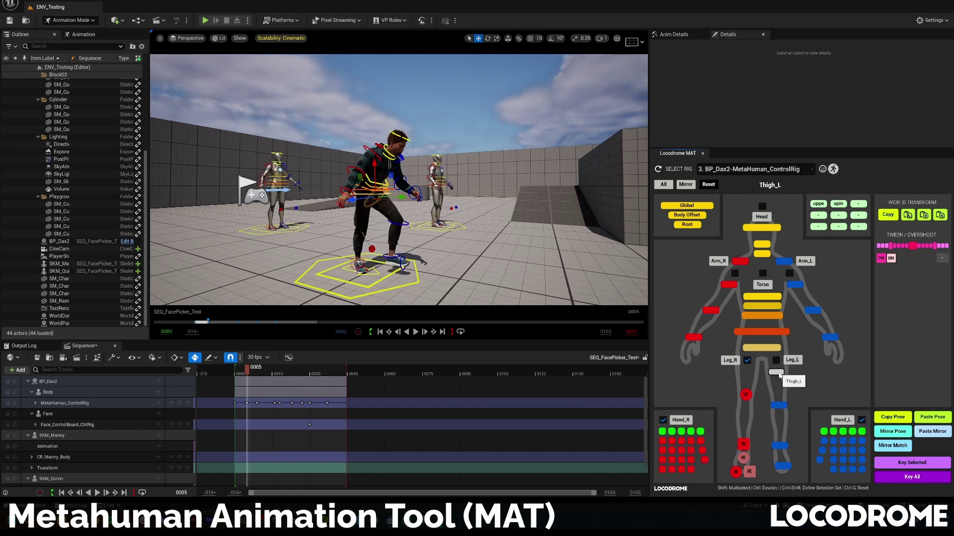